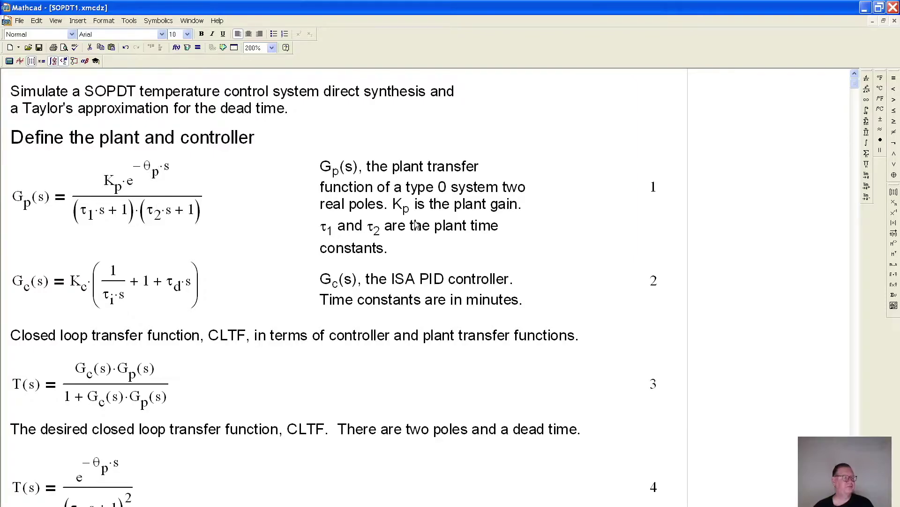
Scroll through equations 3 to 6, stopping where equation 4 is substituted for T(s).
scroll(415, 225, "down", 2)
scroll(415, 225, "down", 1)
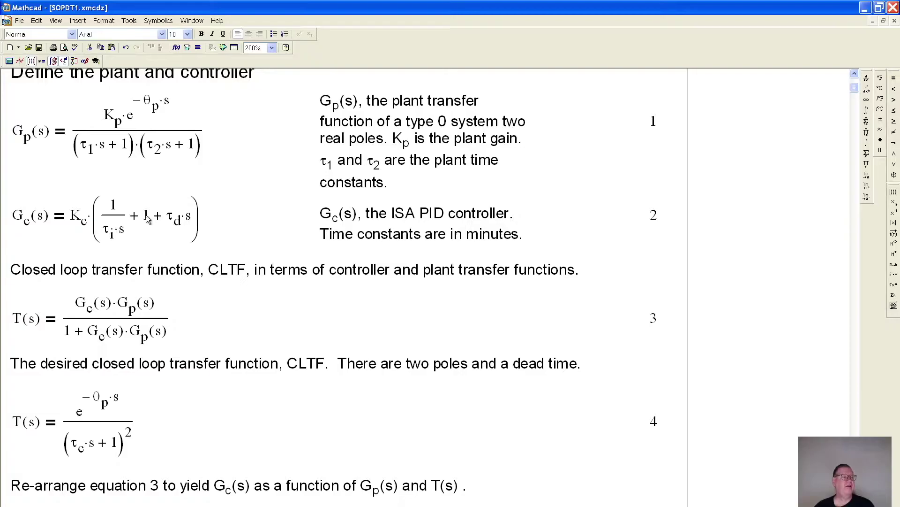
scroll(242, 230, "up", 1)
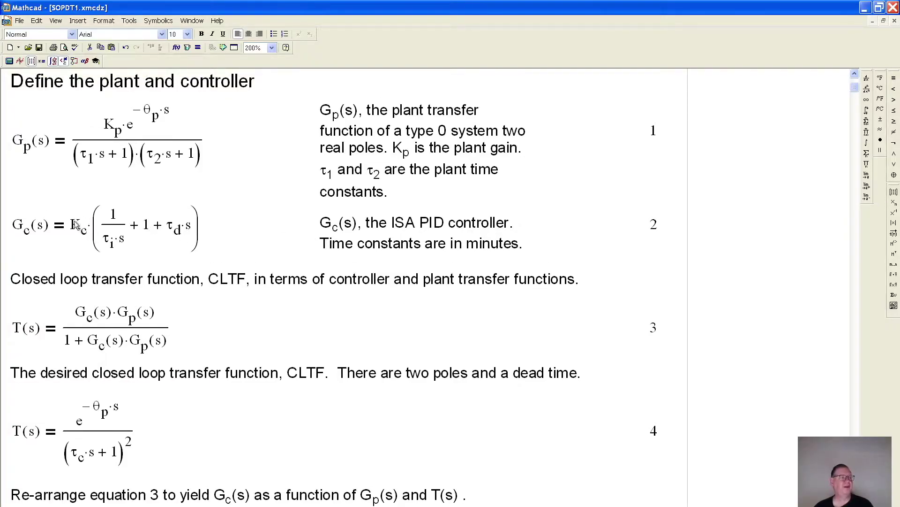
scroll(225, 261, "down", 2)
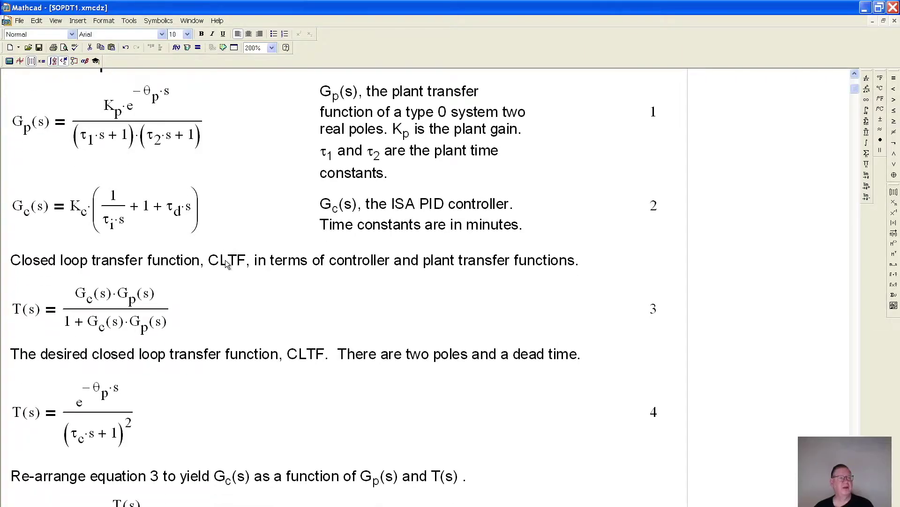
scroll(226, 264, "down", 6)
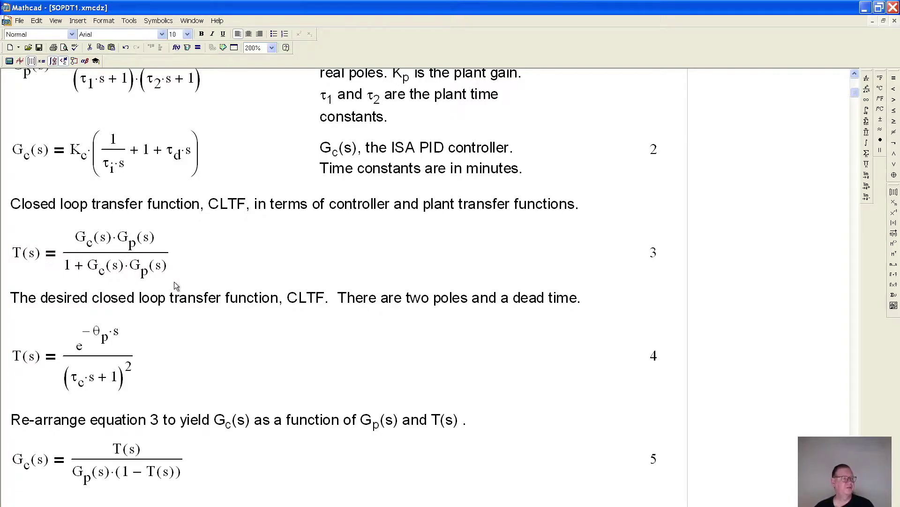
scroll(174, 283, "down", 2)
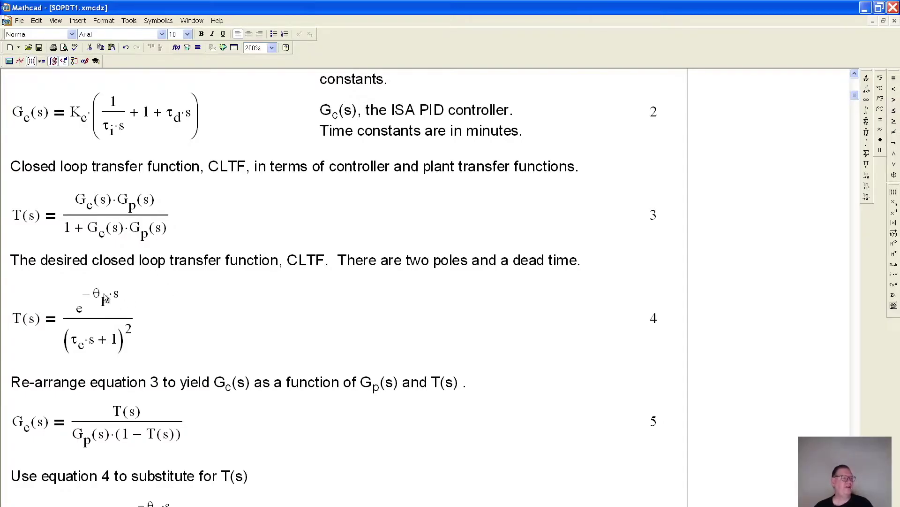
scroll(107, 289, "down", 1)
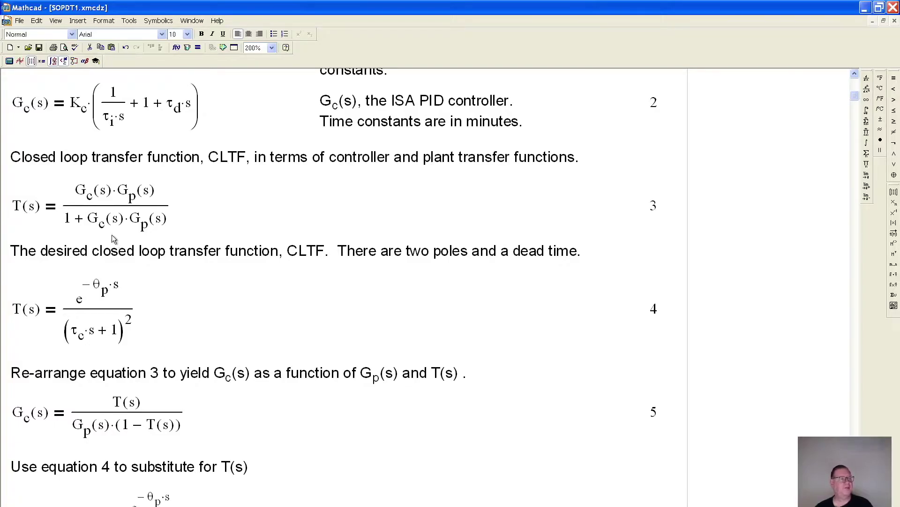
scroll(226, 215, "up", 3)
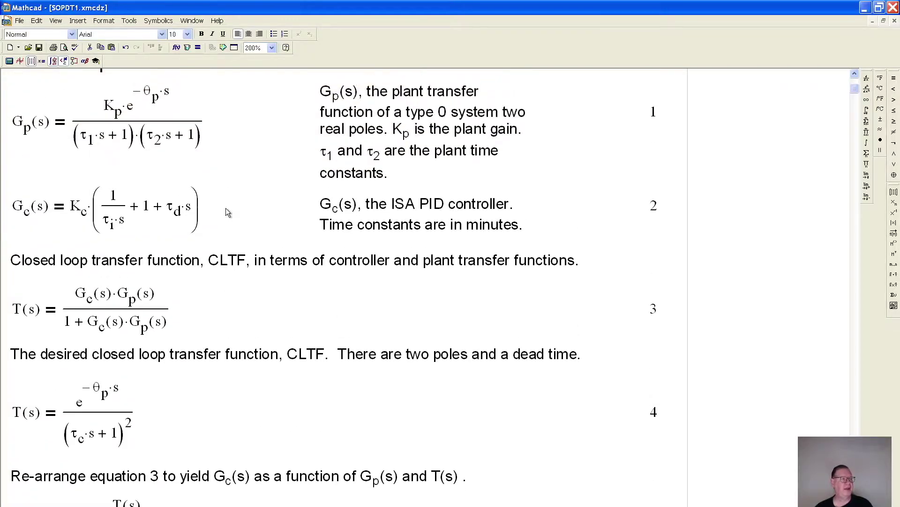
scroll(185, 349, "down", 3)
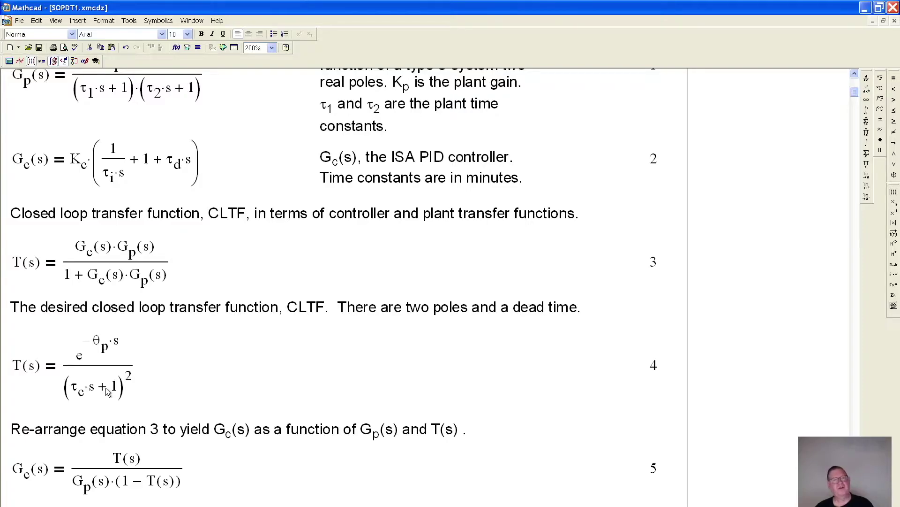
scroll(138, 387, "down", 6)
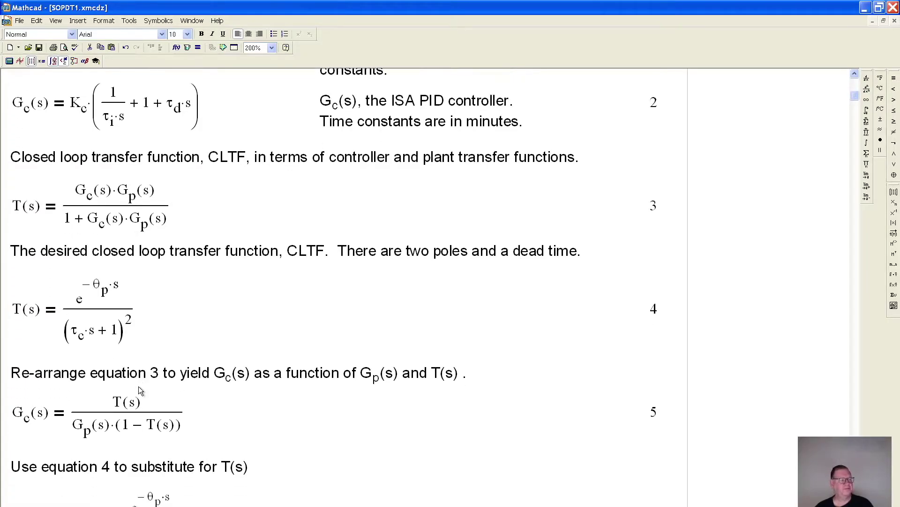
scroll(138, 390, "down", 2)
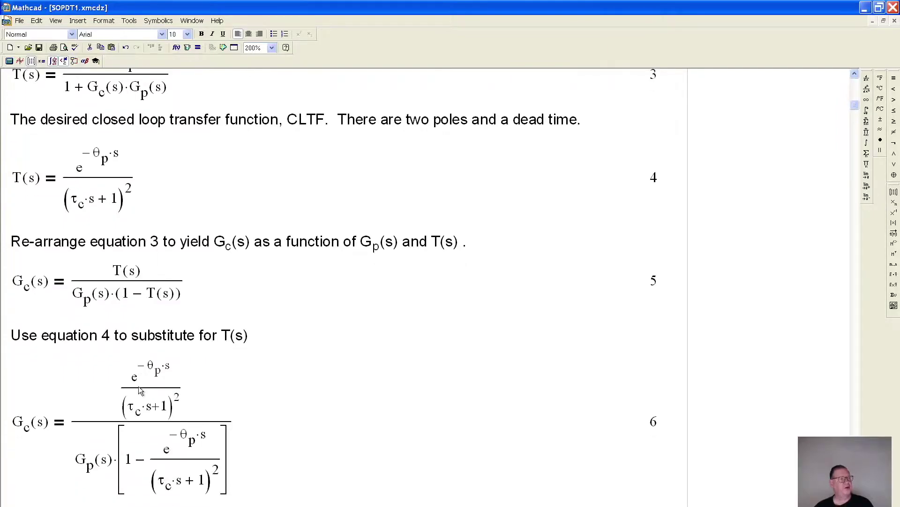
Review equations 5 to 7, where the plant transfer function replaces Gp(s).
scroll(117, 205, "up", 3)
scroll(117, 205, "up", 1)
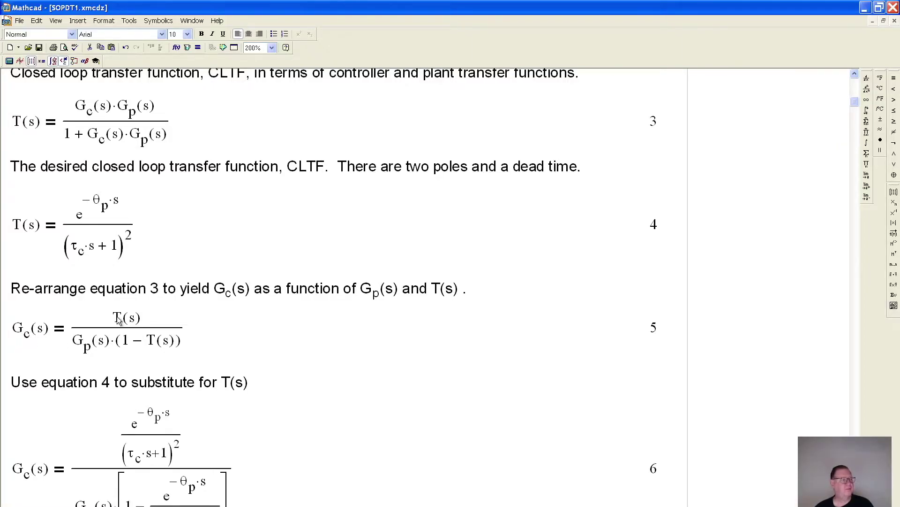
scroll(109, 228, "up", 1)
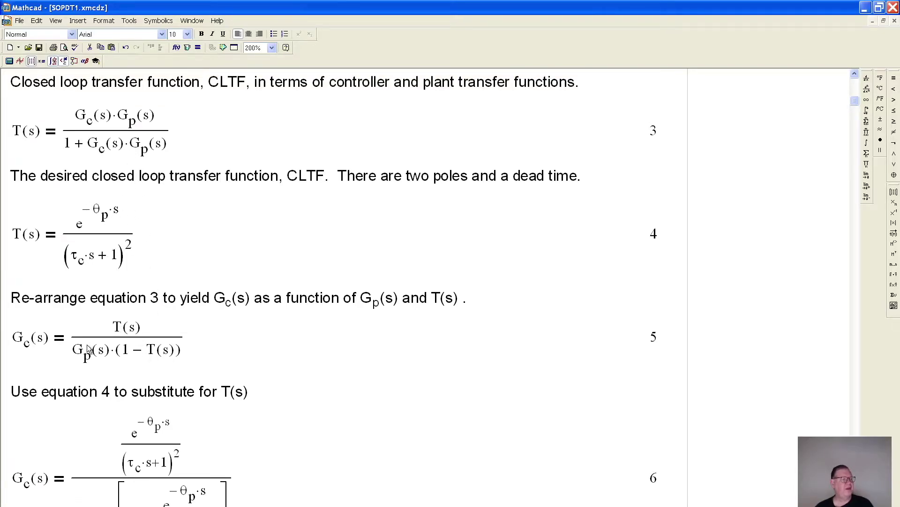
scroll(130, 350, "down", 3)
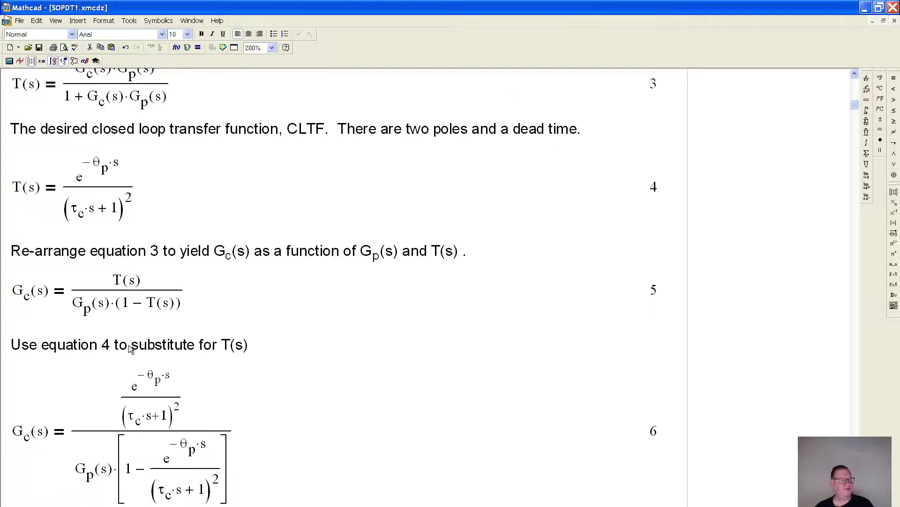
scroll(131, 349, "down", 2)
scroll(130, 349, "down", 2)
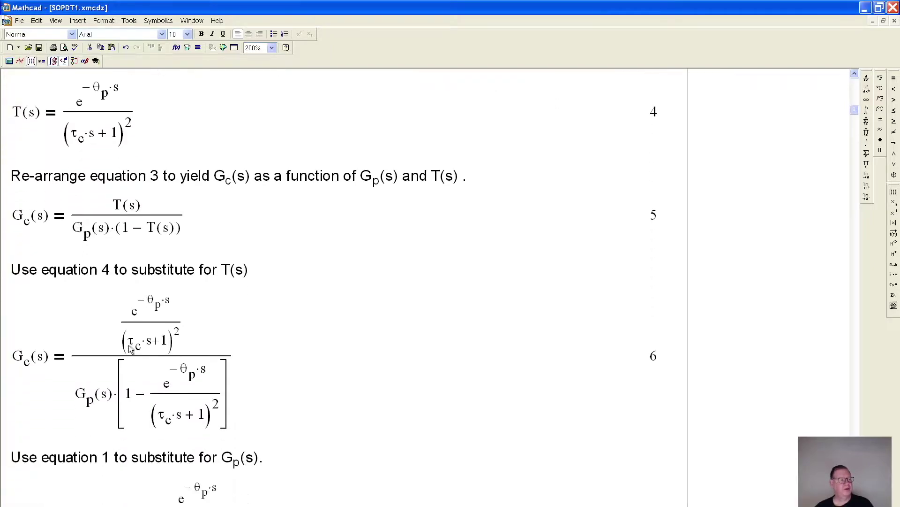
scroll(128, 345, "down", 2)
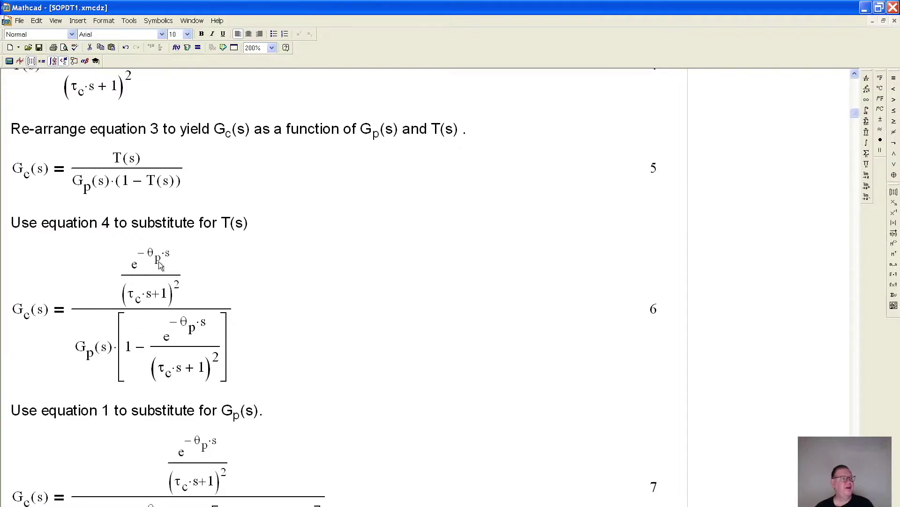
scroll(159, 268, "up", 1)
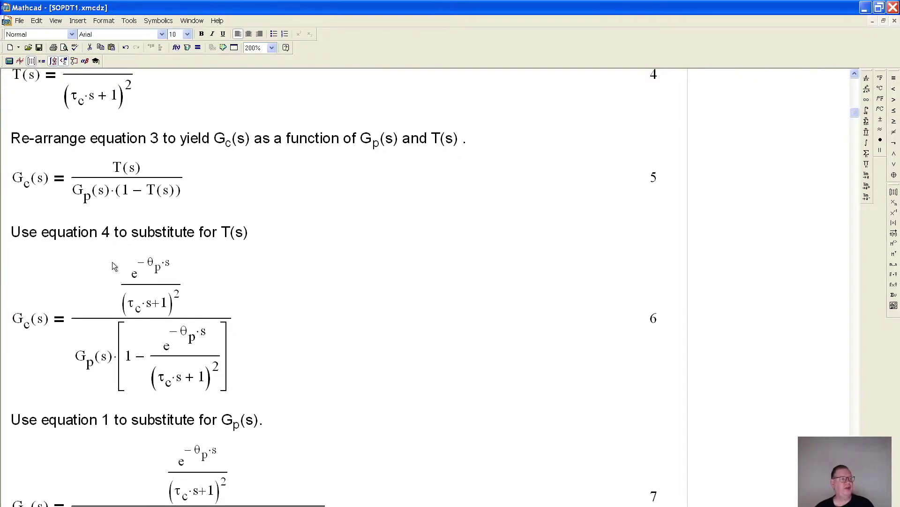
scroll(189, 272, "down", 1)
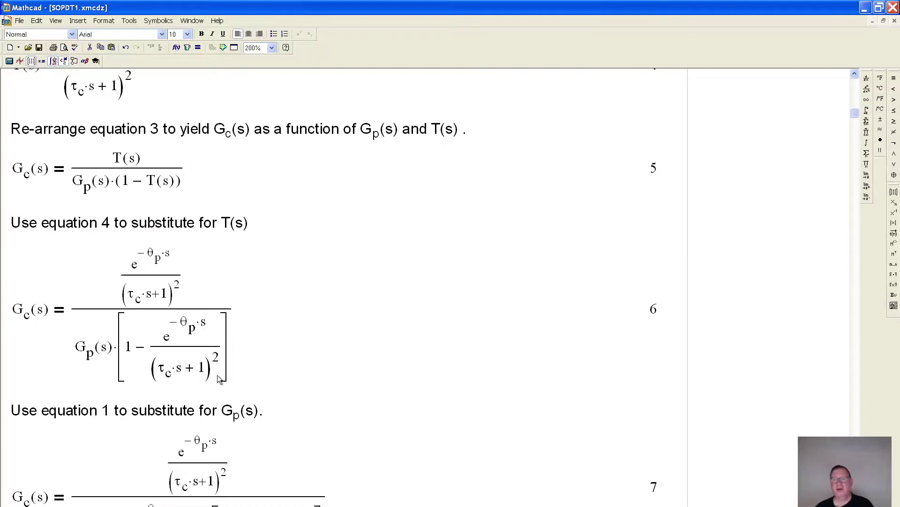
scroll(209, 369, "down", 1)
scroll(193, 359, "down", 1)
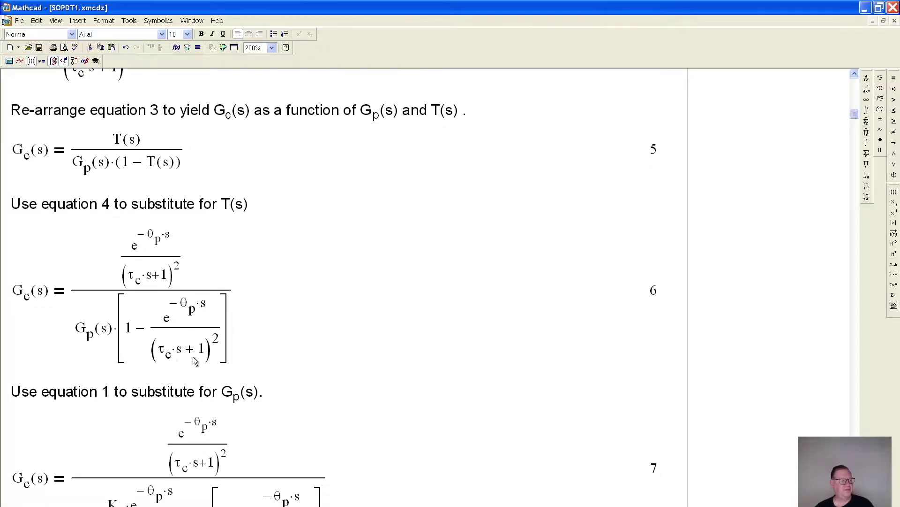
scroll(201, 349, "down", 12)
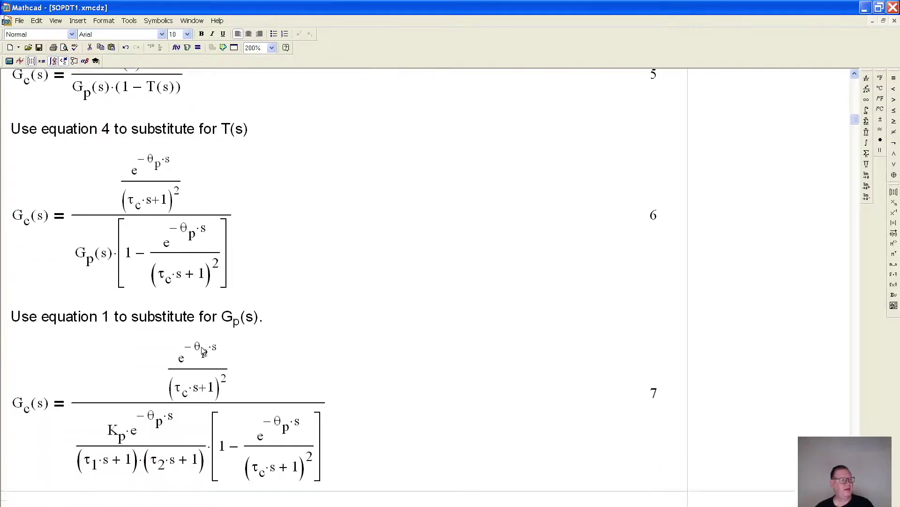
scroll(201, 349, "down", 12)
Scroll past the Simplify heading to equations 8–11, including the Taylor dead-time approximation.
scroll(197, 329, "down", 20)
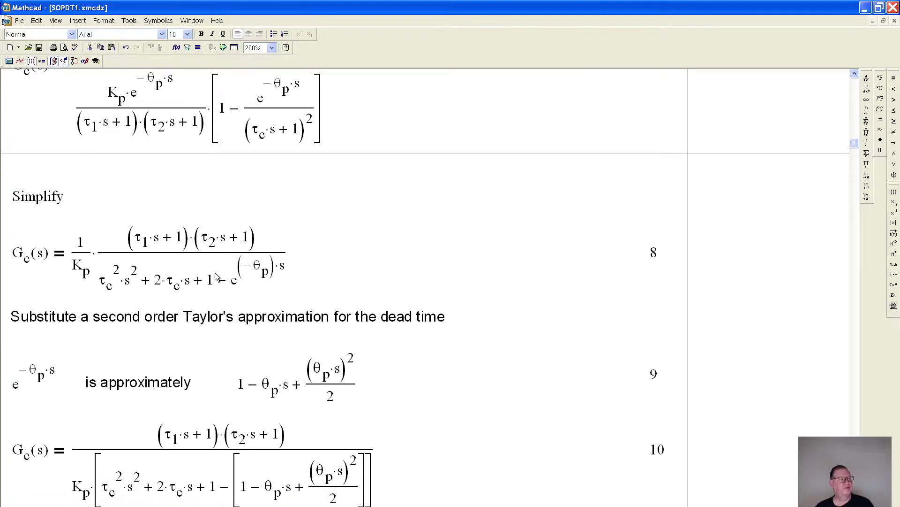
scroll(115, 216, "down", 1)
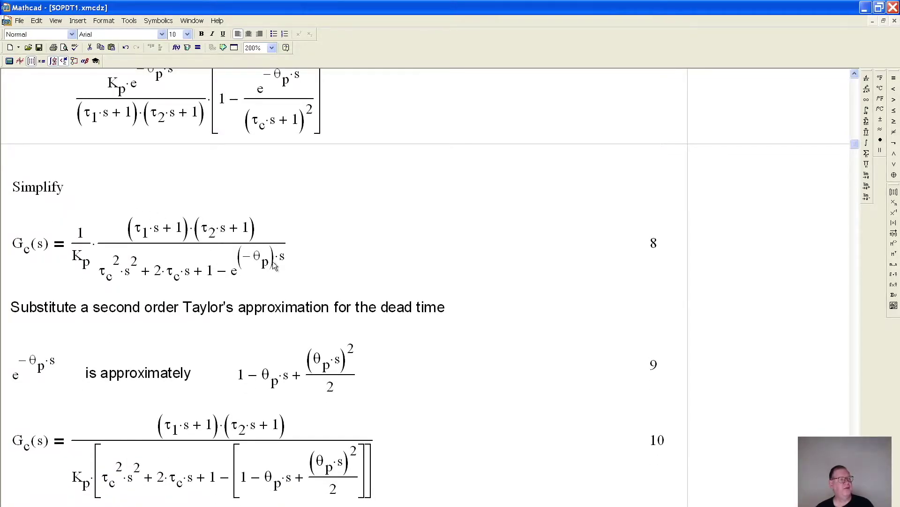
scroll(238, 274, "down", 1)
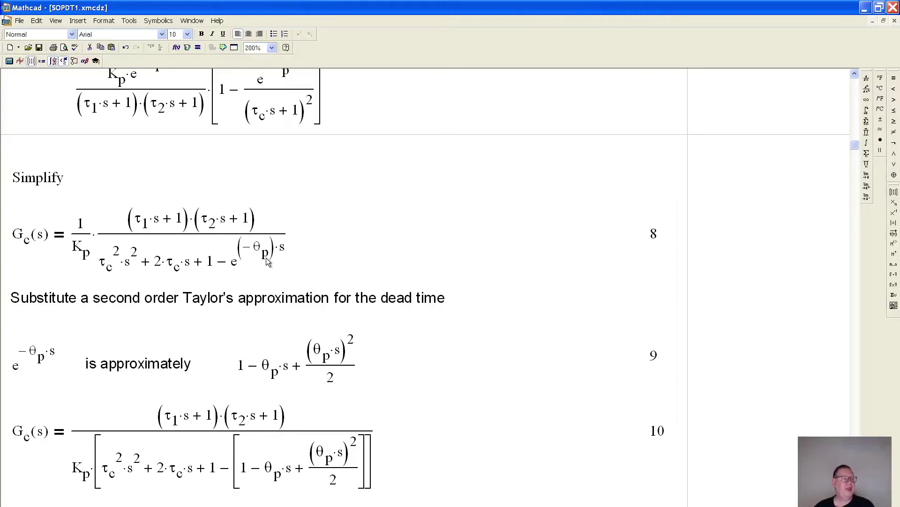
scroll(297, 300, "down", 4)
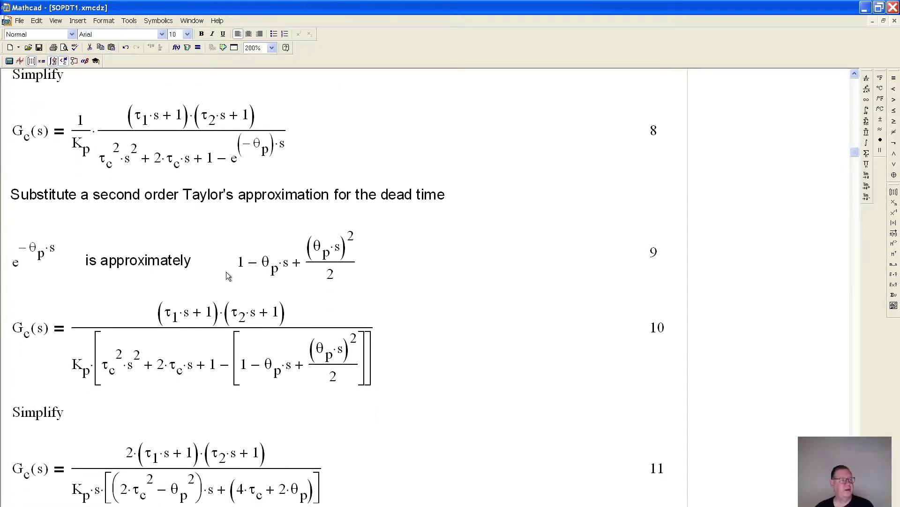
scroll(228, 276, "down", 3)
Scroll to equation 13, which splits Gc(s) into a PID part and a low-pass filter.
scroll(227, 276, "down", 2)
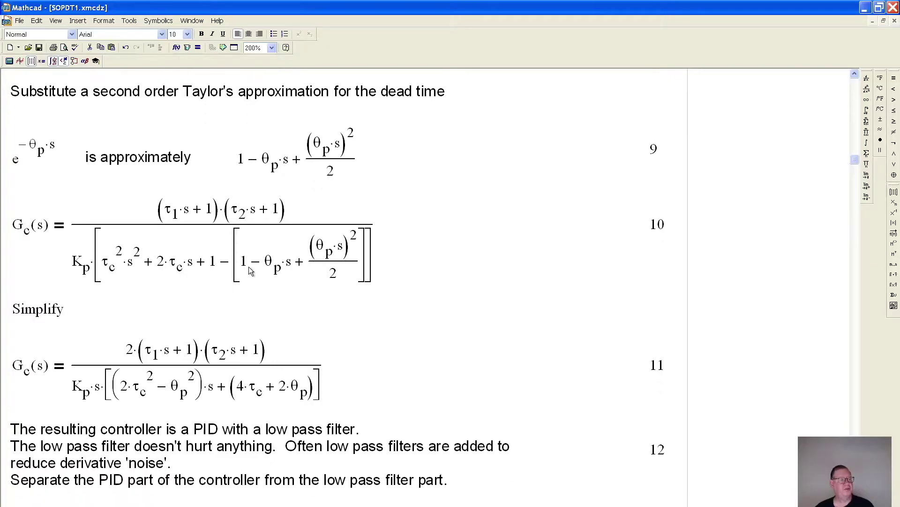
scroll(269, 241, "up", 3)
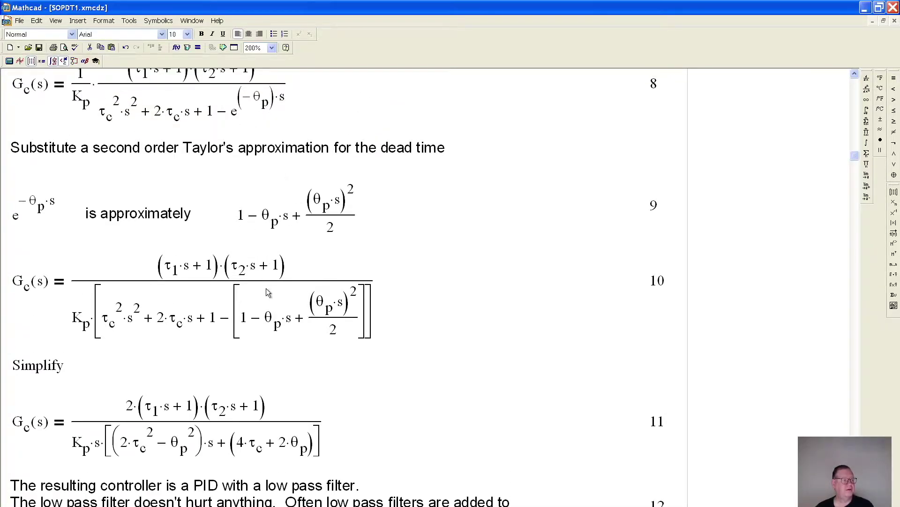
scroll(266, 288, "down", 1)
scroll(266, 288, "down", 5)
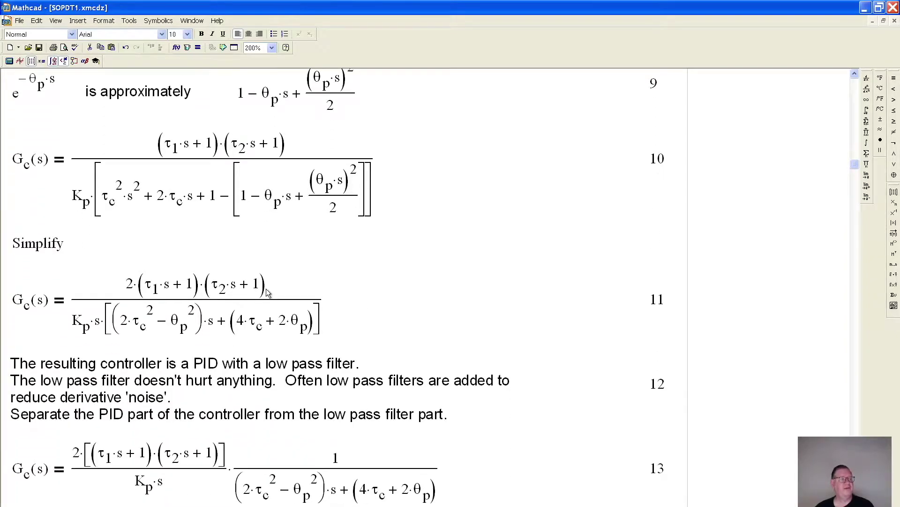
scroll(266, 288, "down", 3)
scroll(266, 289, "down", 2)
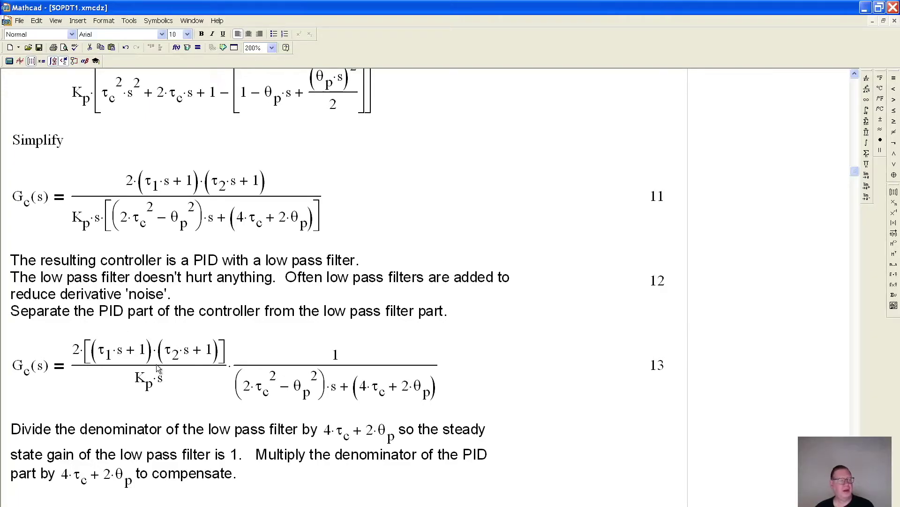
Scroll to equation 14's unit-gain low-pass filter and the note introducing equation 15.
scroll(347, 370, "down", 3)
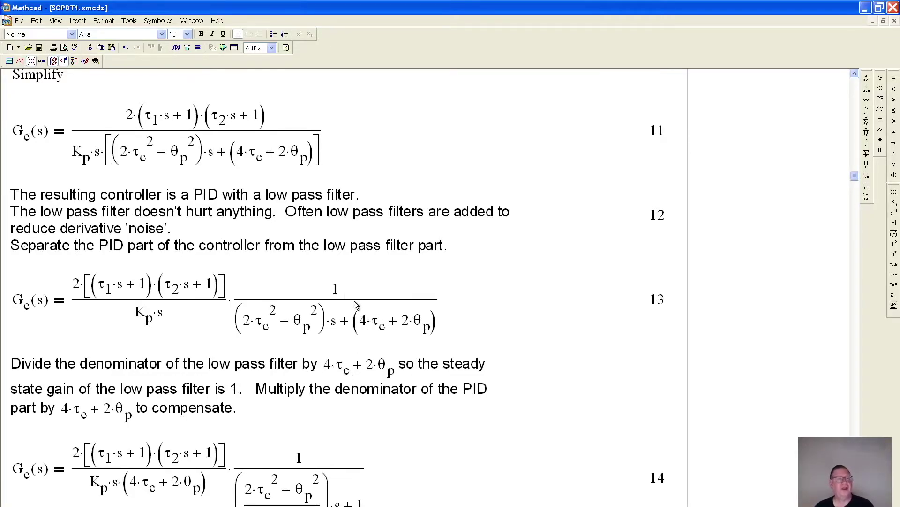
scroll(353, 307, "down", 1)
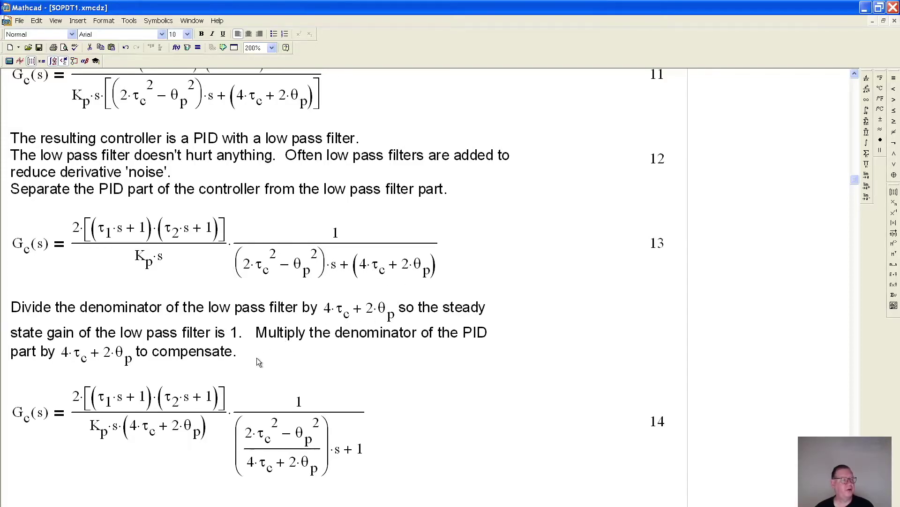
scroll(281, 328, "down", 1)
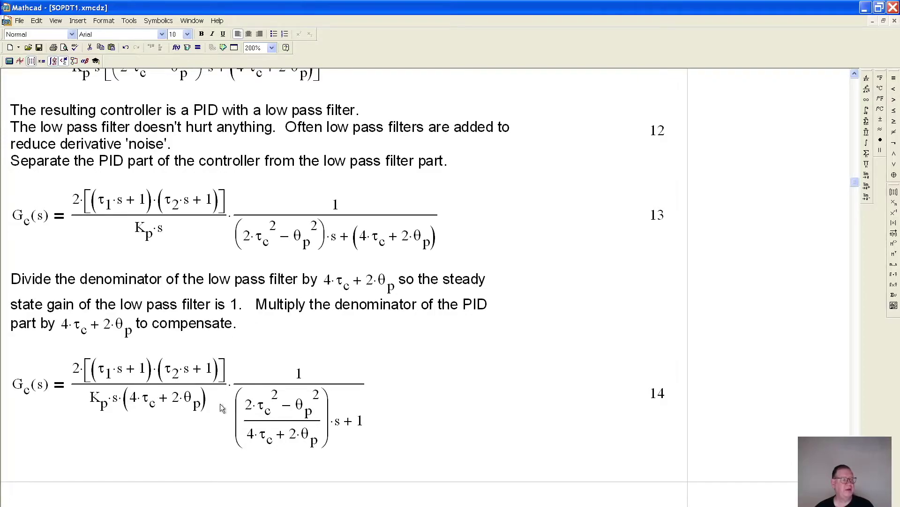
scroll(348, 413, "down", 2)
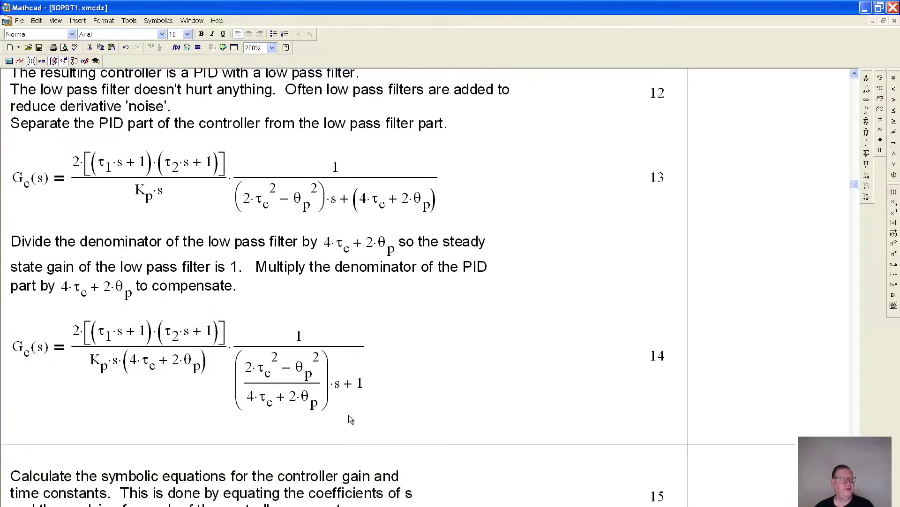